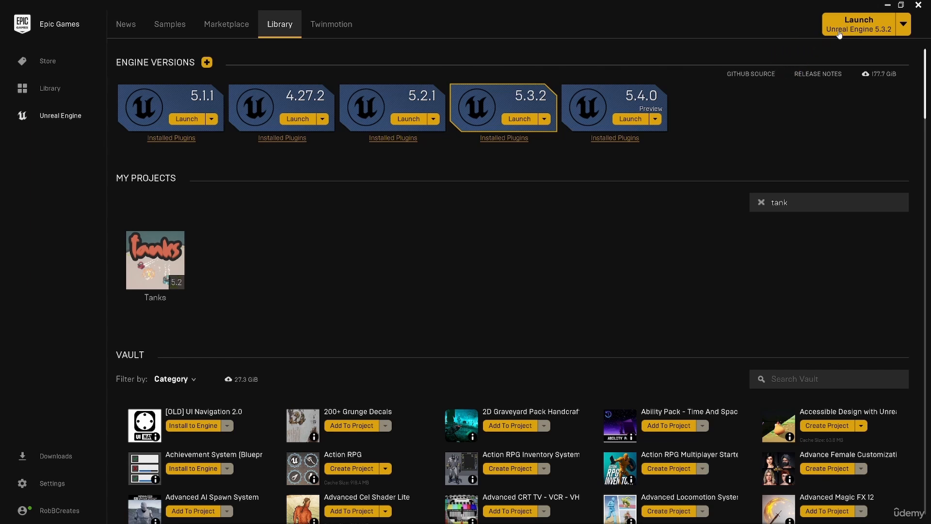
Step: Check the engine versions available to launch and set Unreal Engine 5.2.1 as the current version
left_click(903, 24)
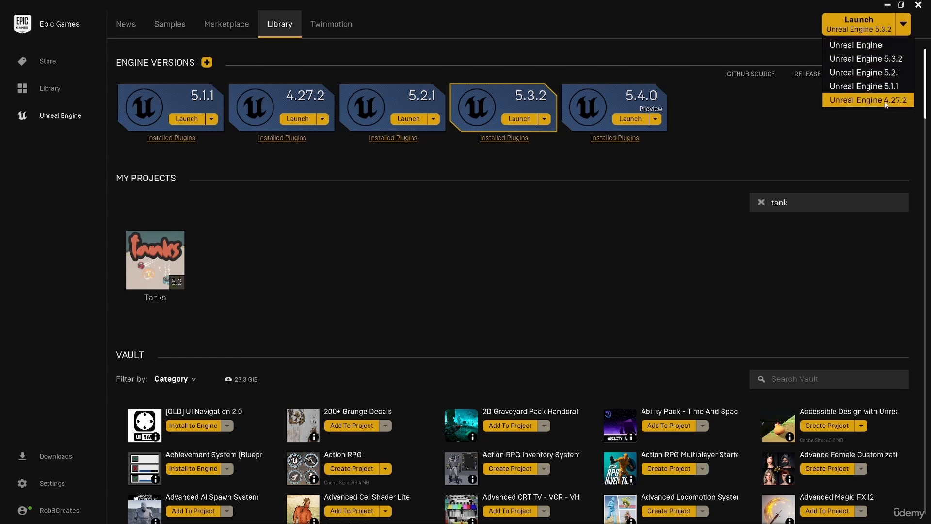
left_click(522, 72)
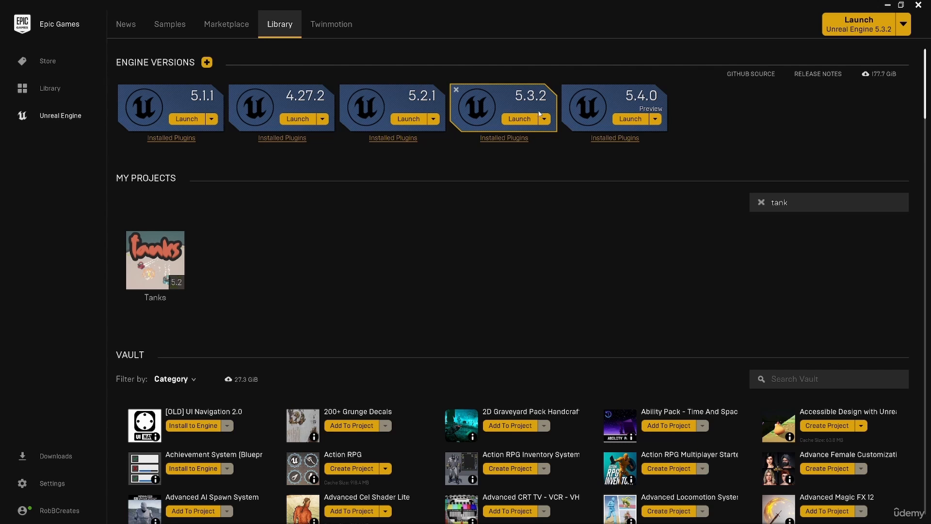
left_click(434, 120)
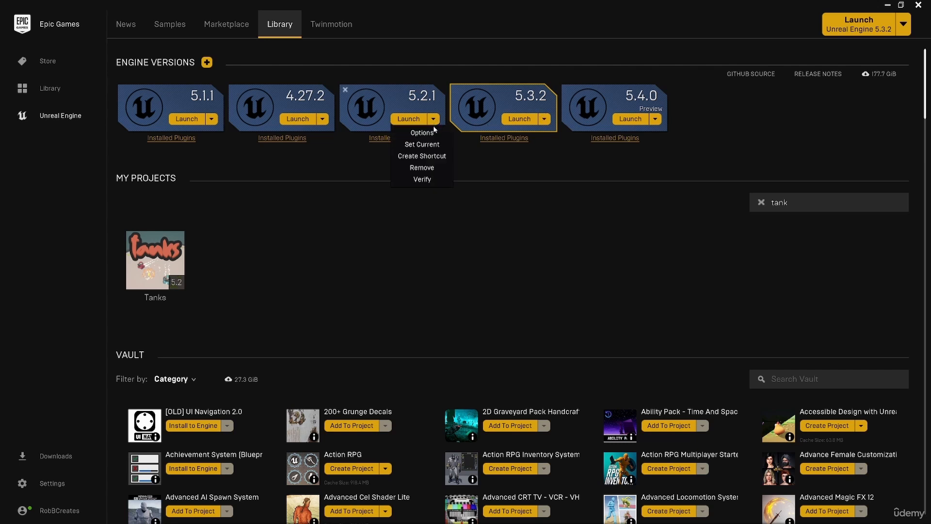
left_click(428, 144)
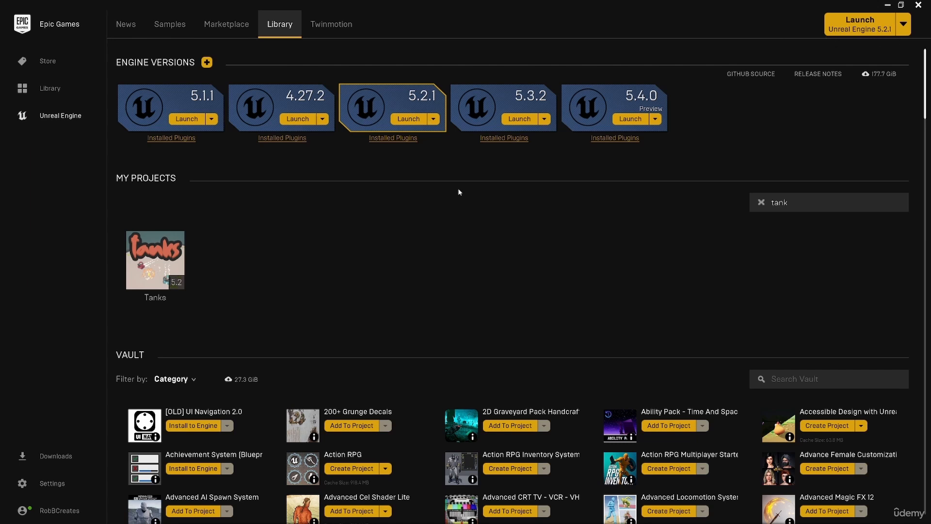
Step: Set Unreal Engine 5.3.2 as the current engine version and launch it
left_click(544, 121)
left_click(544, 143)
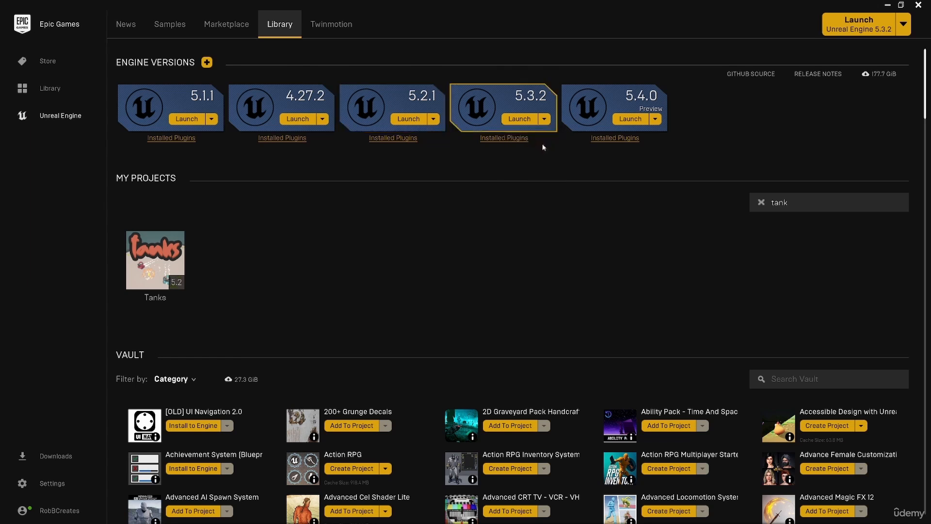
left_click(522, 122)
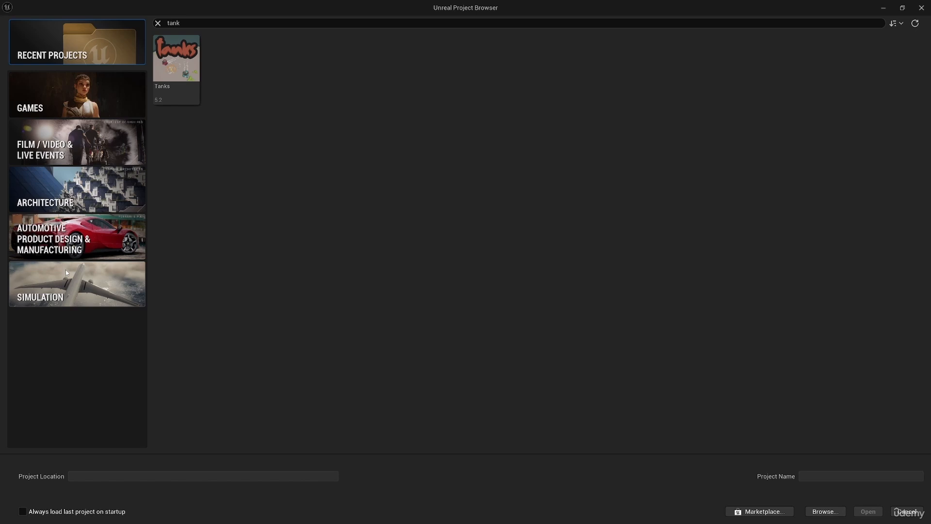
Step: Look through the project templates for Games, Film / Video & Live Events, Architecture, Automotive Product Design & Manufacturing, and Simulation
left_click(95, 112)
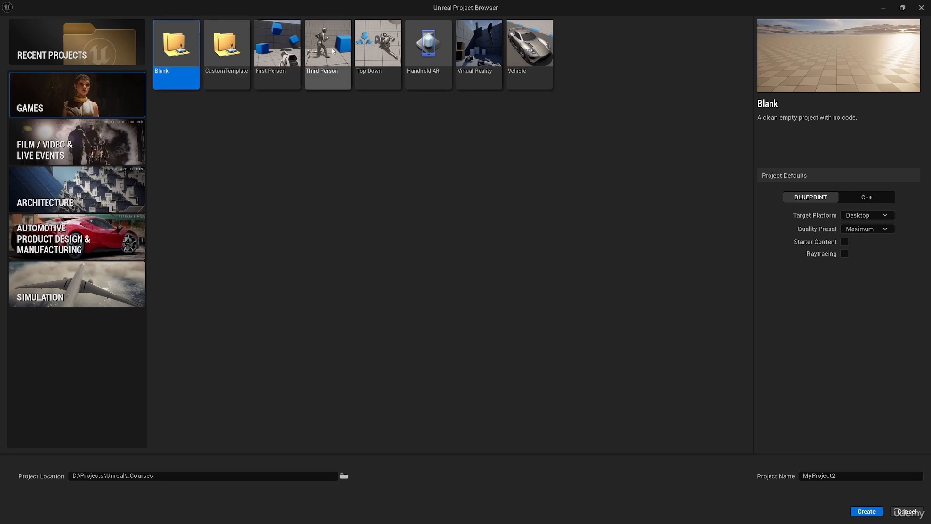
left_click(113, 139)
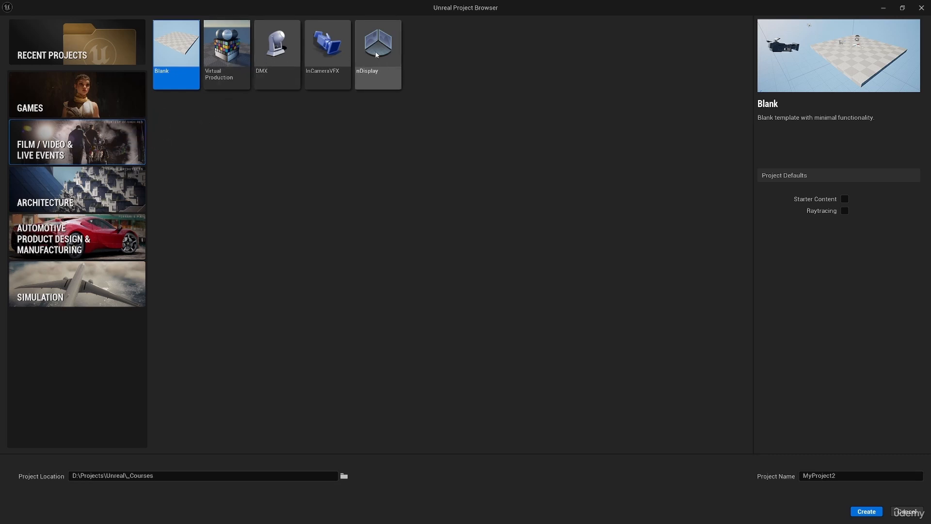
left_click(89, 203)
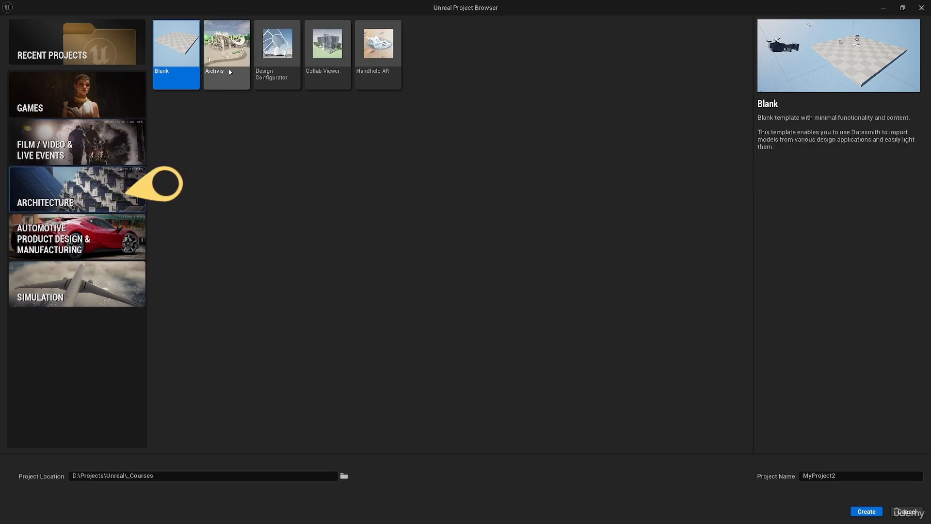
left_click(88, 237)
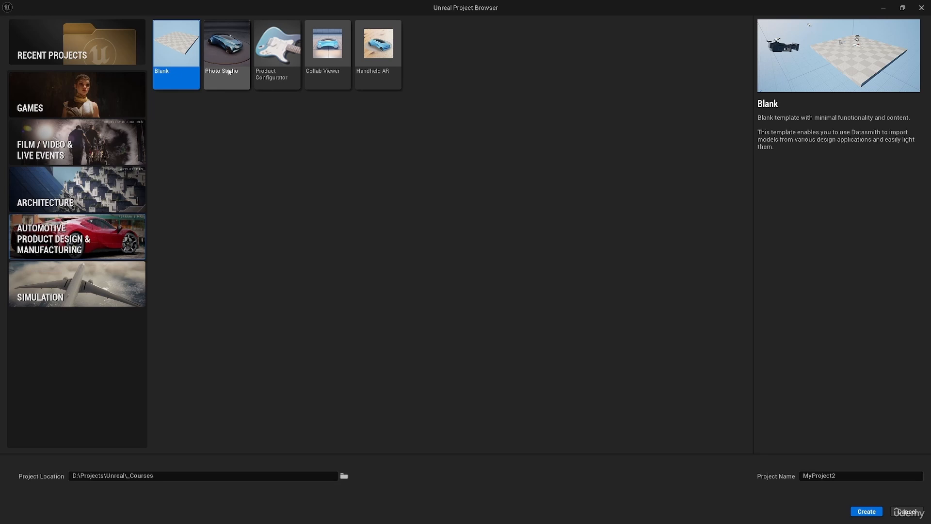
left_click(77, 284)
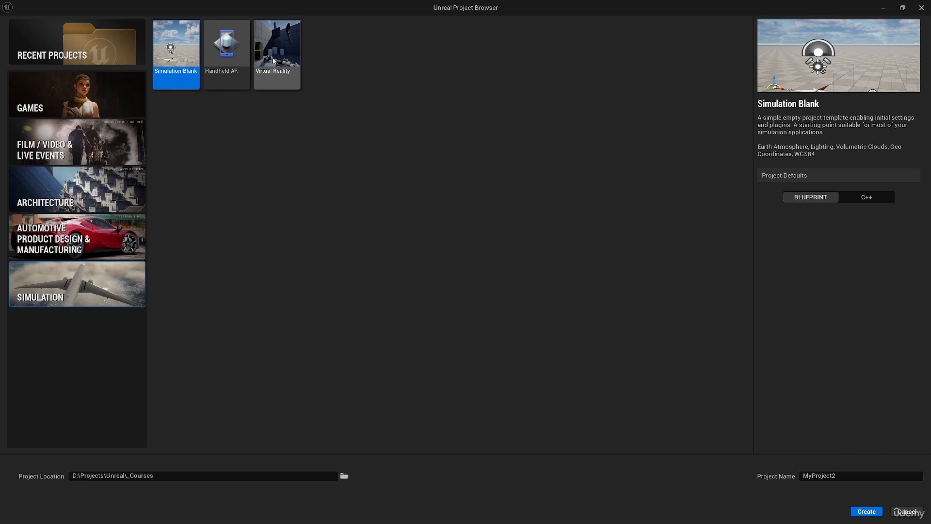
Step: Preview the Third Person template in the Games category and choose the Blank template for the new project
left_click(77, 95)
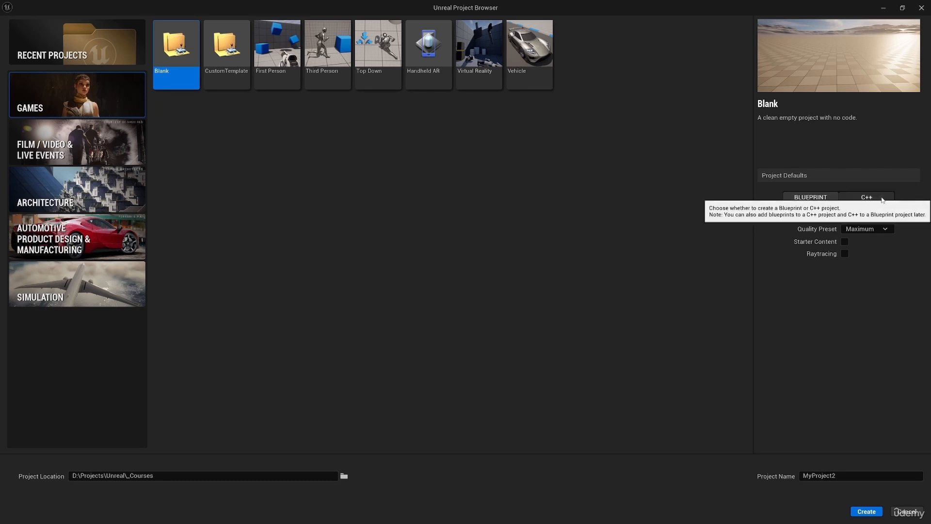
left_click(882, 198)
left_click(328, 51)
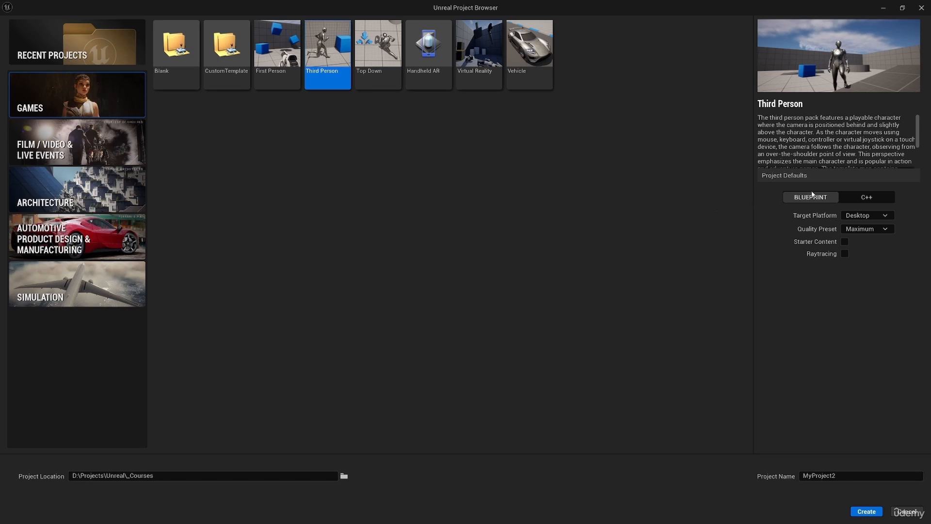
left_click(179, 69)
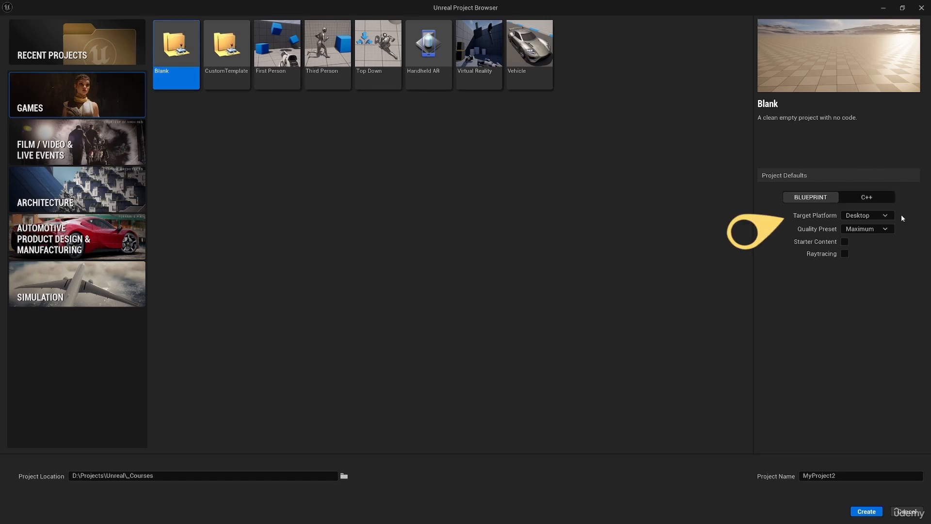
Step: Review the available choices for the Blank project's target platform and quality preset
left_click(868, 215)
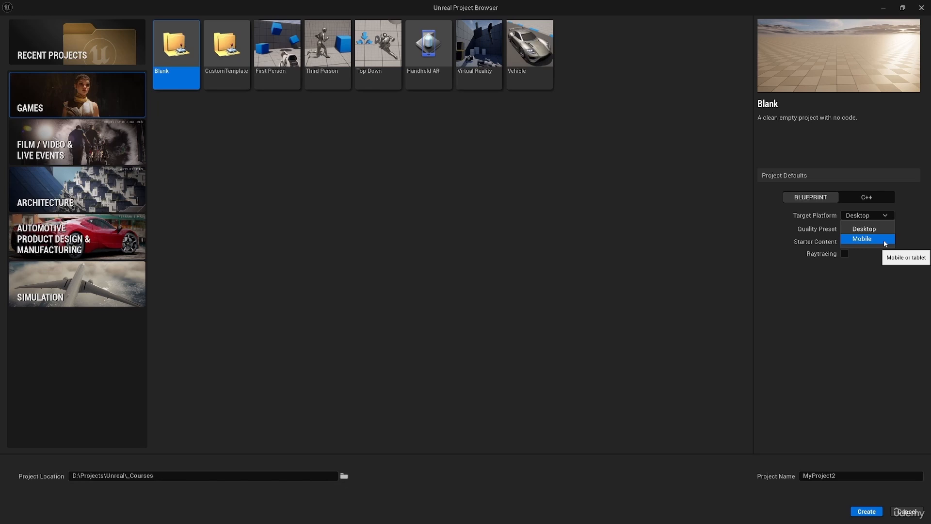
left_click(901, 222)
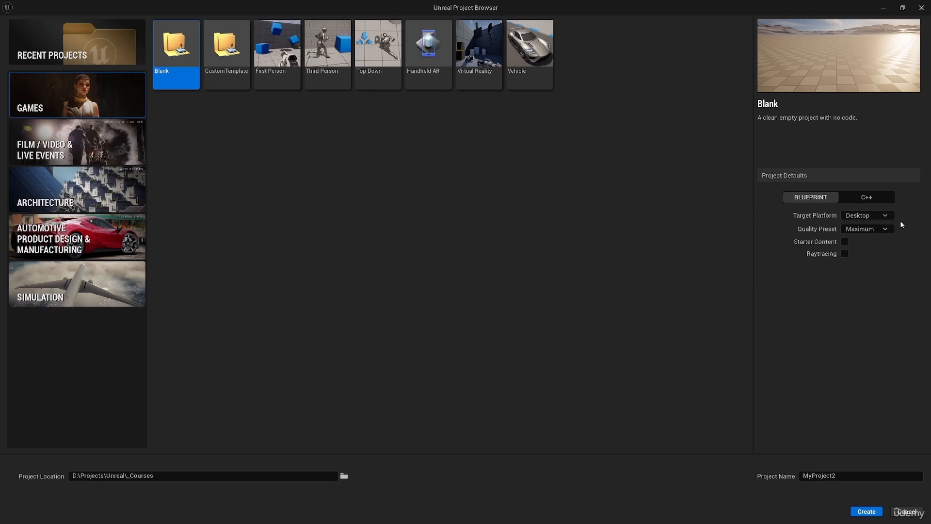
left_click(867, 229)
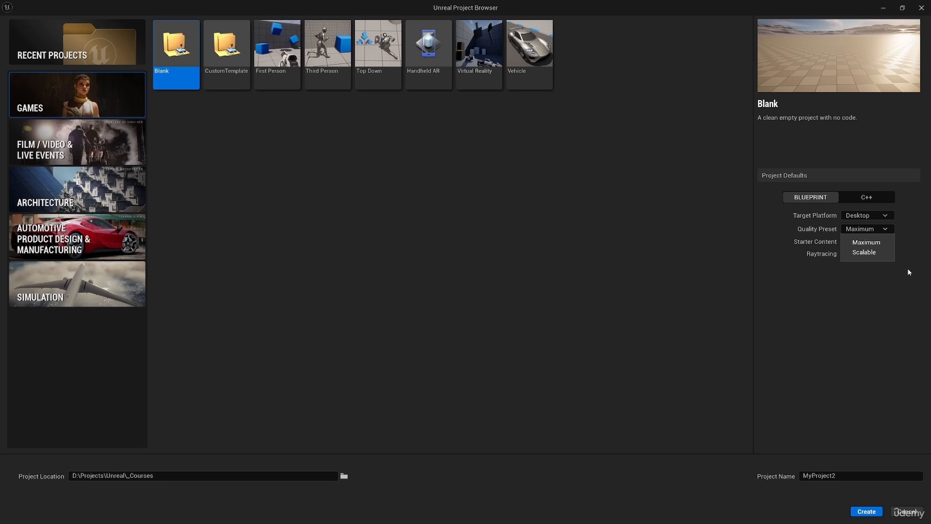
left_click(906, 243)
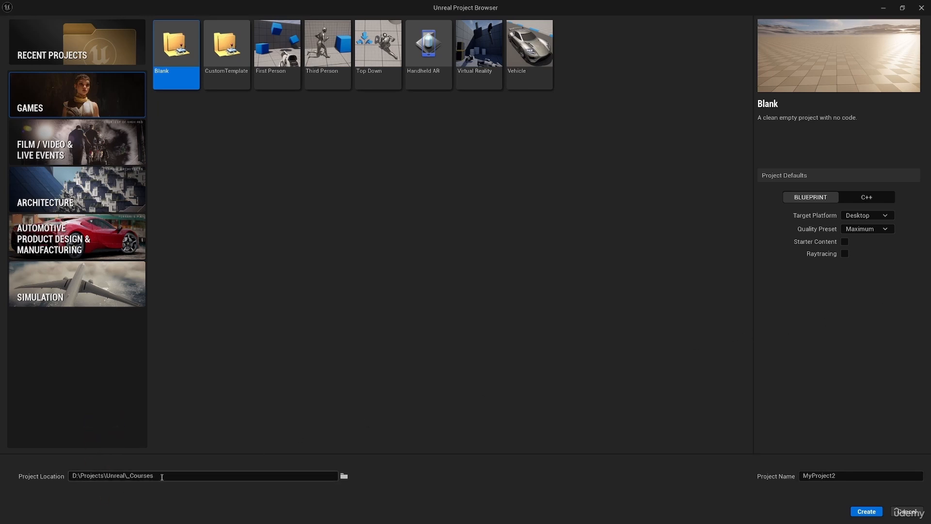
Step: Check the project location and set the new Blank project's name to Bootcamp
left_click_drag(162, 477, 69, 480)
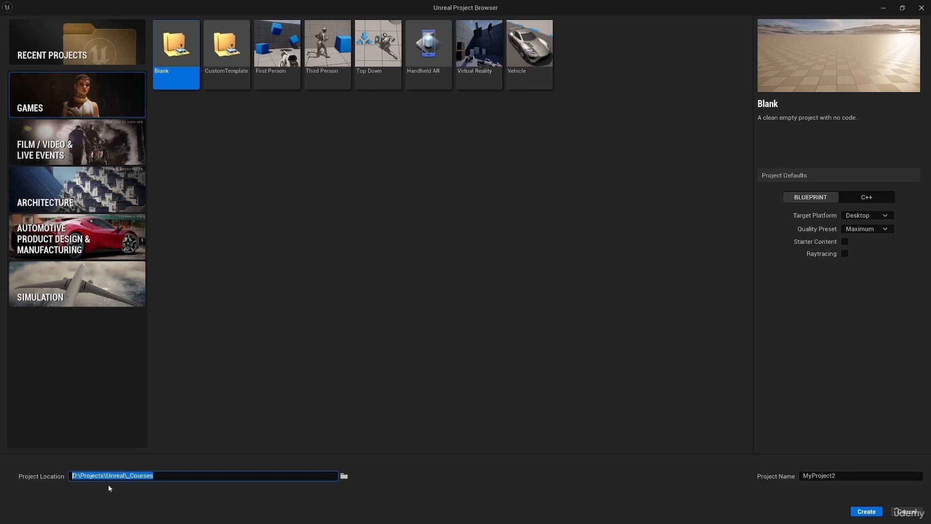
left_click(245, 451)
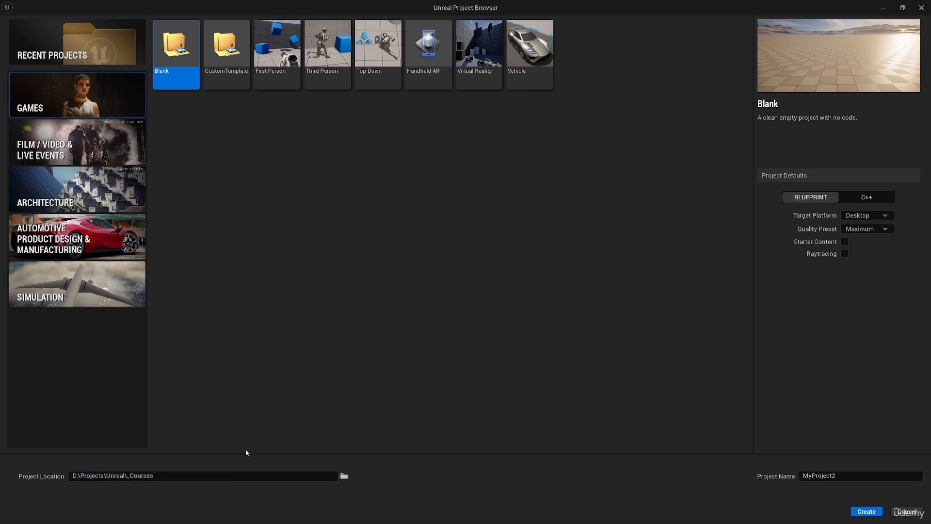
left_click(833, 473)
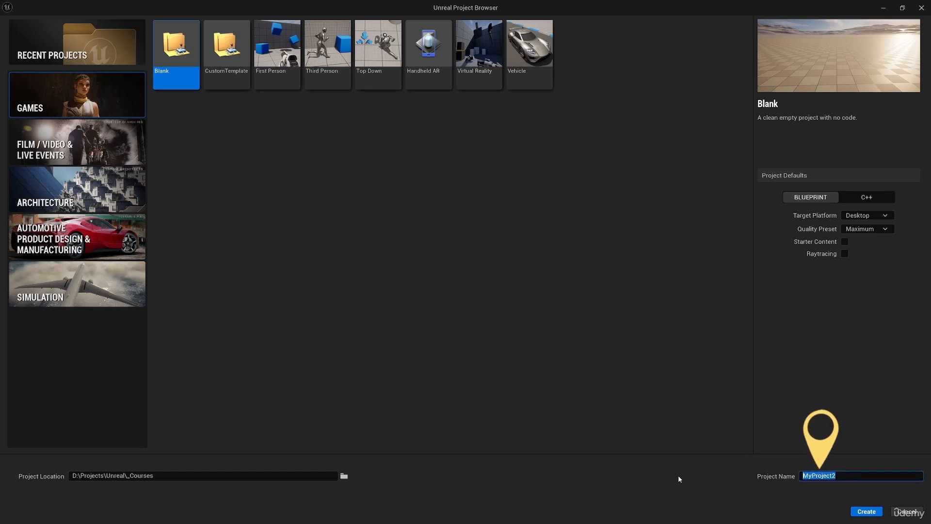
left_click(744, 483)
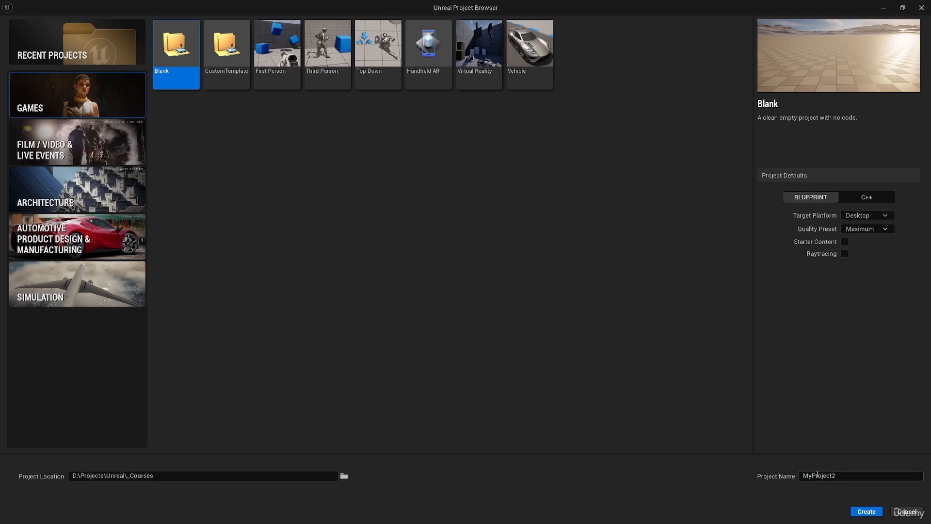
left_click(833, 475)
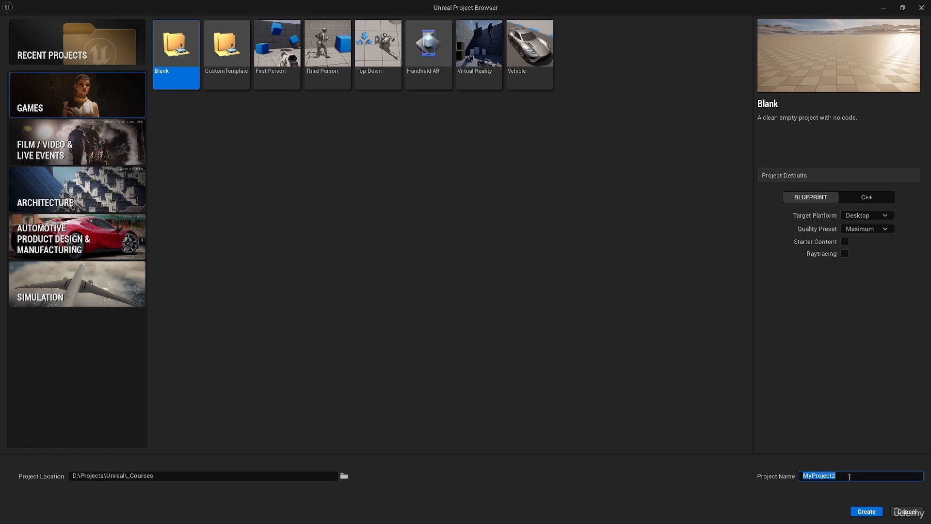
type("Bootcamp")
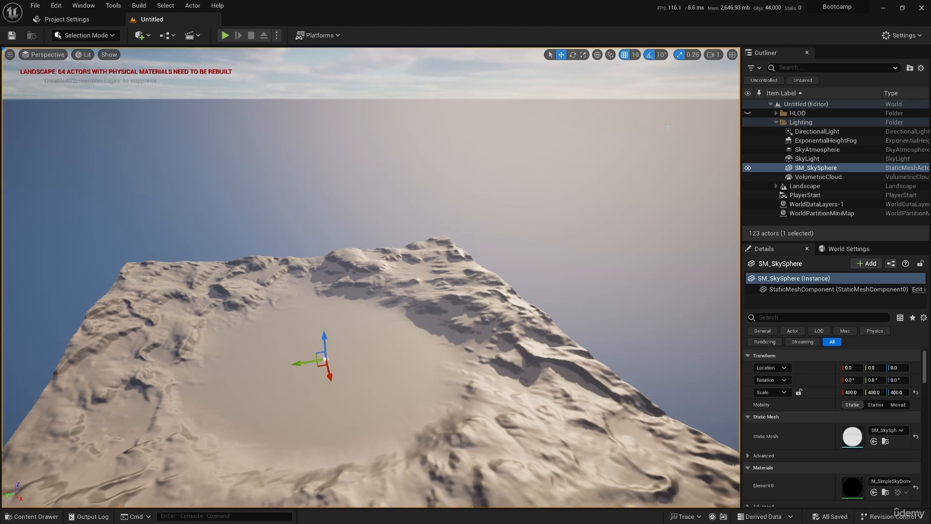
Step: Look over the default level's terrain from above and select a landscape tile at the edge of the flat central area
right_click_drag(668, 126, 610, 138)
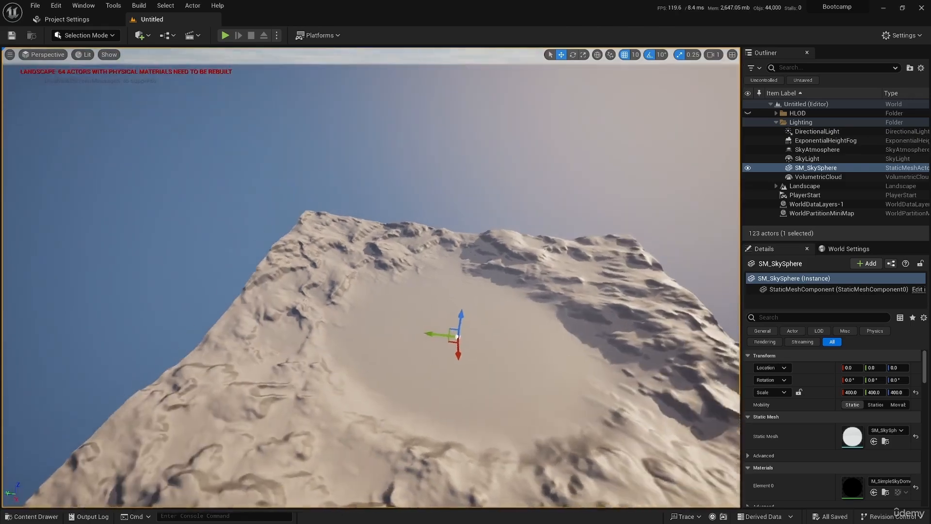
right_click_drag(411, 253, 412, 281)
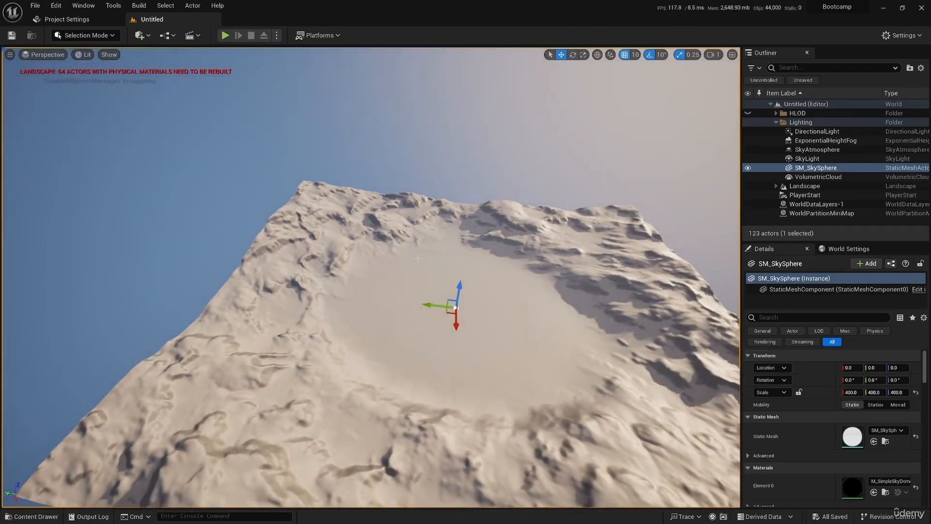
right_click_drag(417, 259, 487, 272)
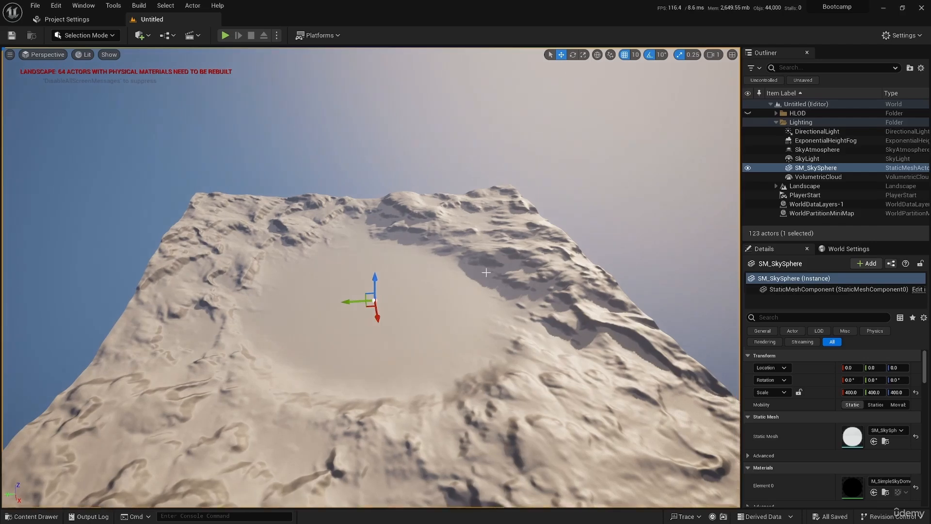
left_click(486, 273)
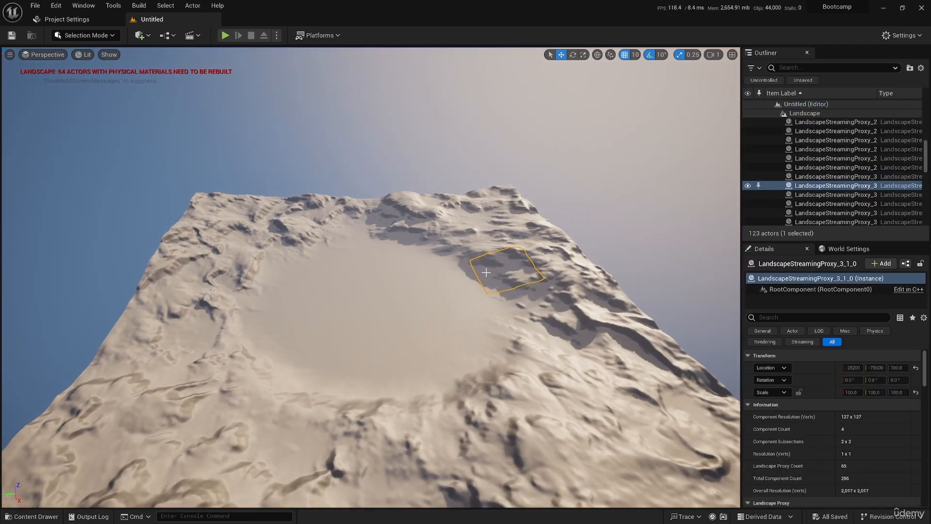